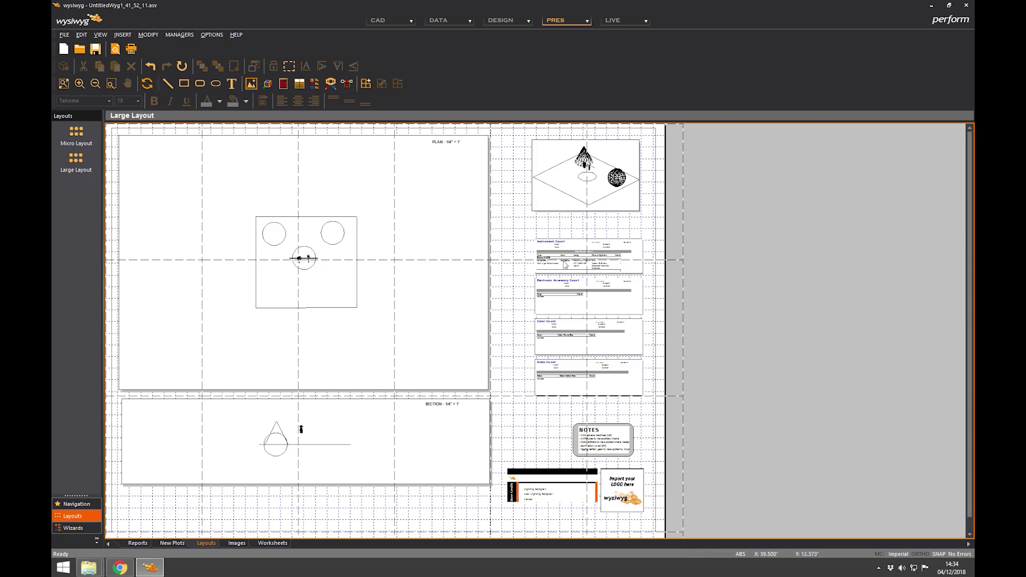
# - Switch to Live mode, show the quad view layout and tilt the shaded view to look down on the stage
pyautogui.click(619, 20)
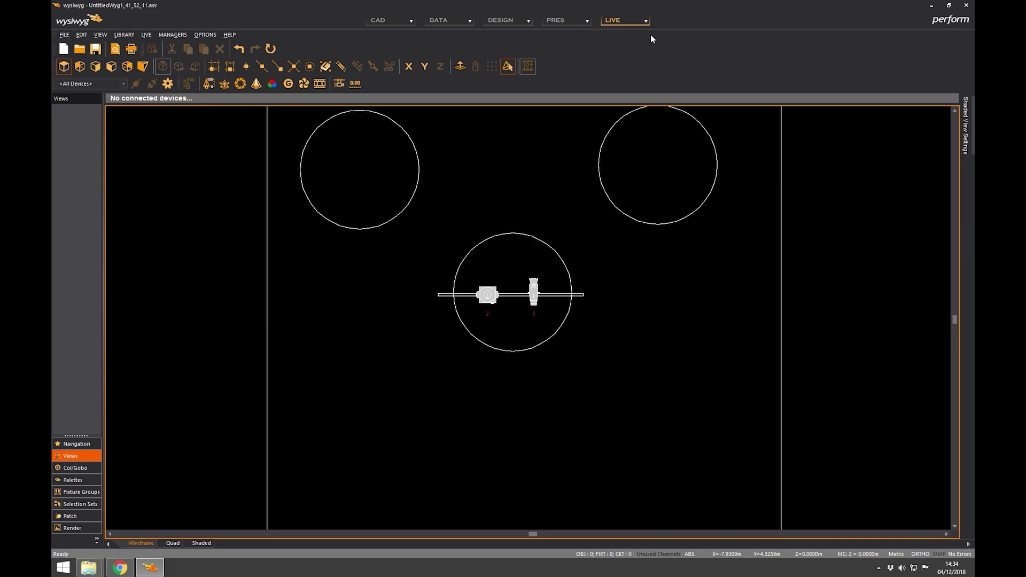
pyautogui.click(173, 543)
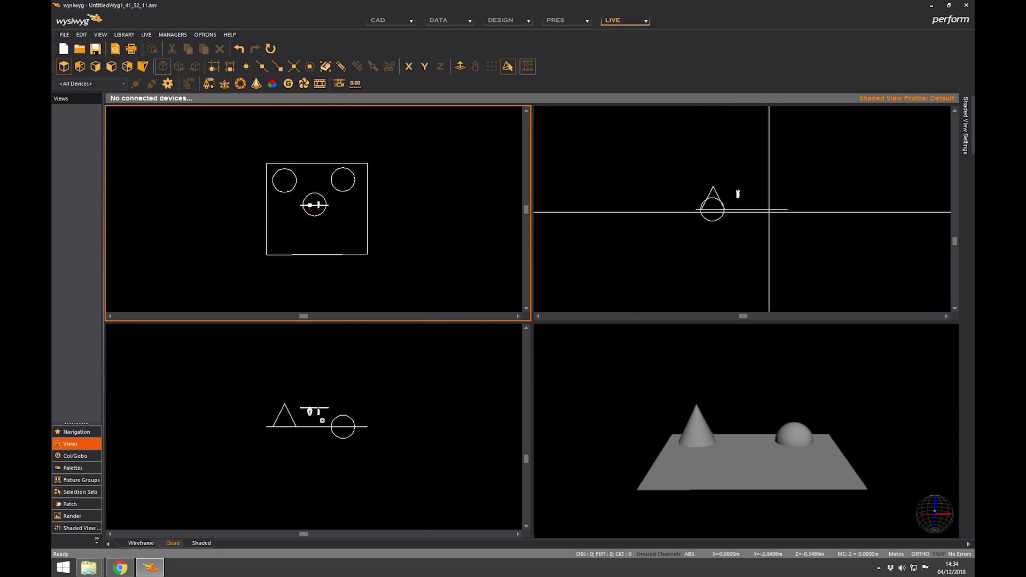
pyautogui.moveTo(724, 450)
pyautogui.mouseDown()
pyautogui.moveTo(705, 440)
pyautogui.moveTo(708, 490)
pyautogui.moveTo(689, 476)
pyautogui.moveTo(703, 477)
pyautogui.moveTo(672, 428)
pyautogui.mouseUp()
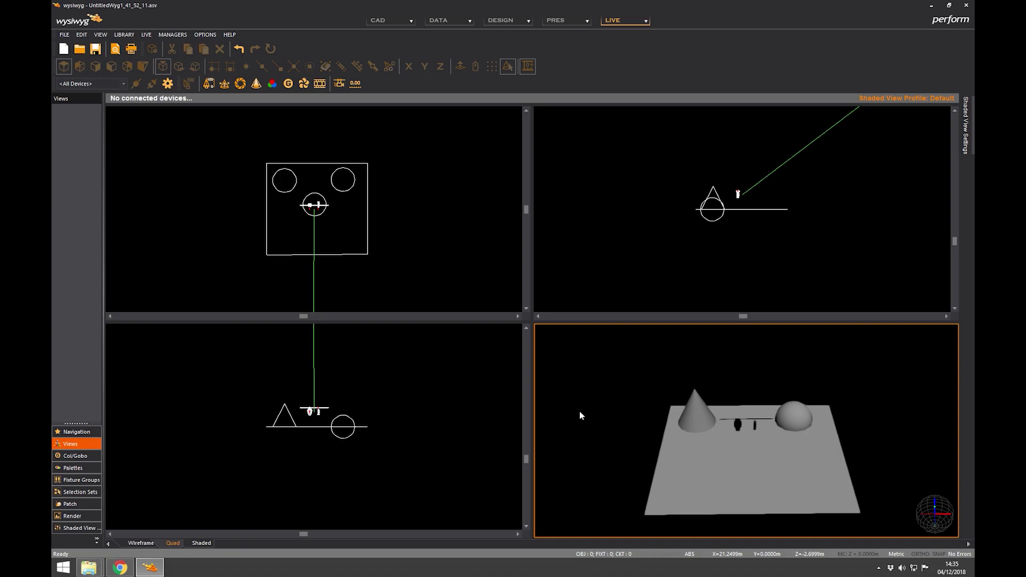
# - Open the shaded view in a popup frame, then enlarge the frame and move it over the workspace
pyautogui.click(295, 168)
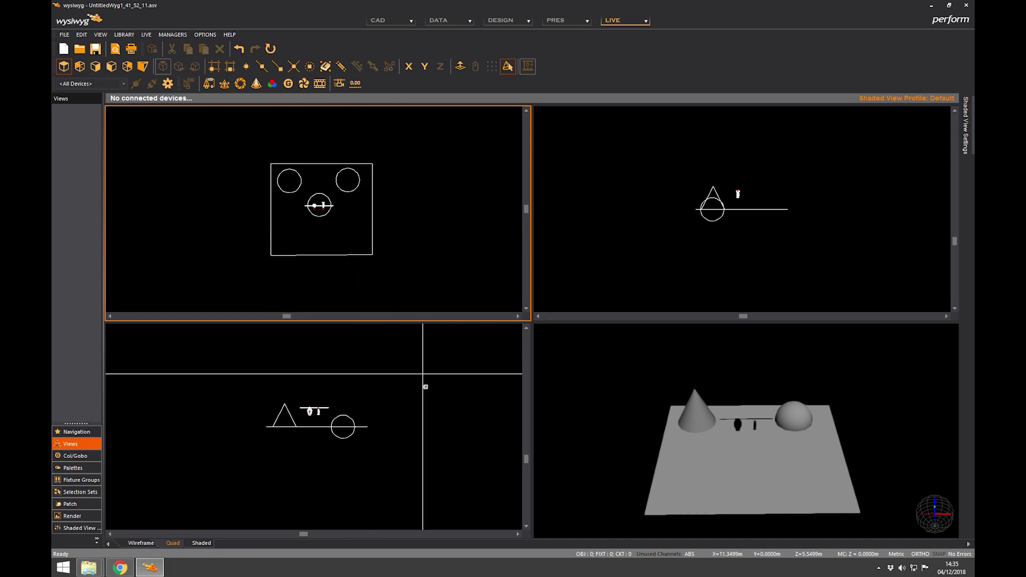
pyautogui.click(595, 382)
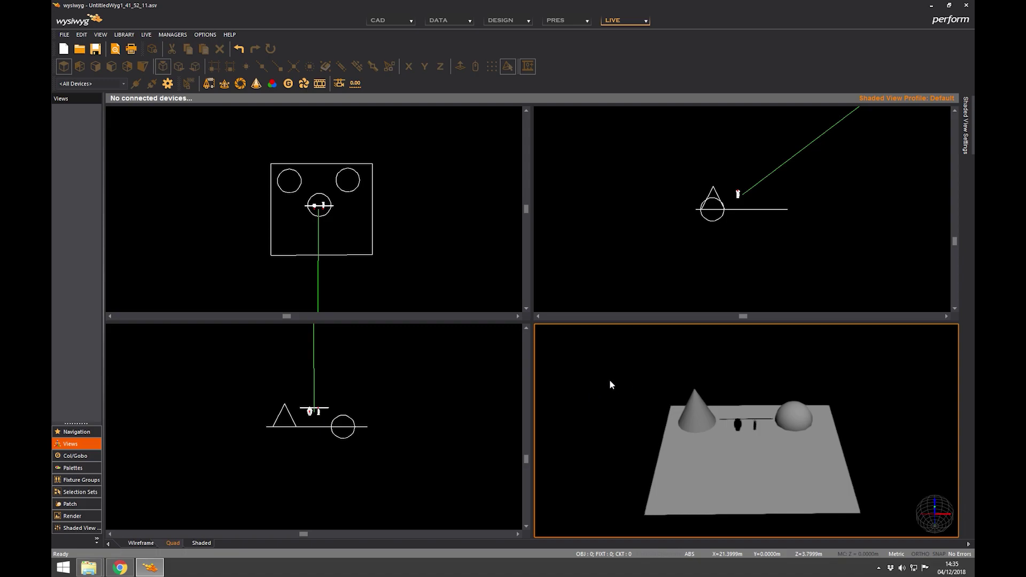
pyautogui.rightClick(584, 391)
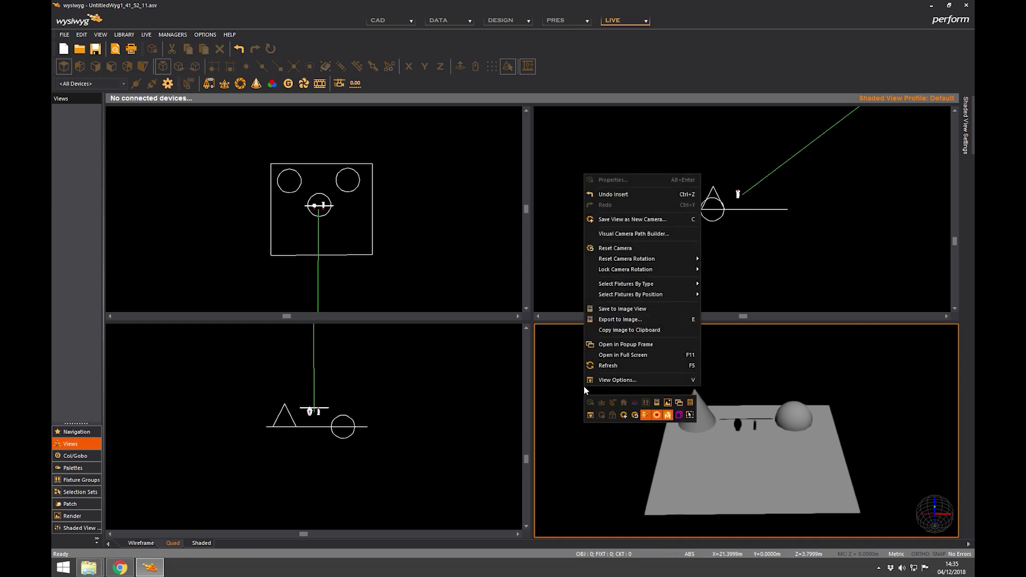
pyautogui.click(615, 345)
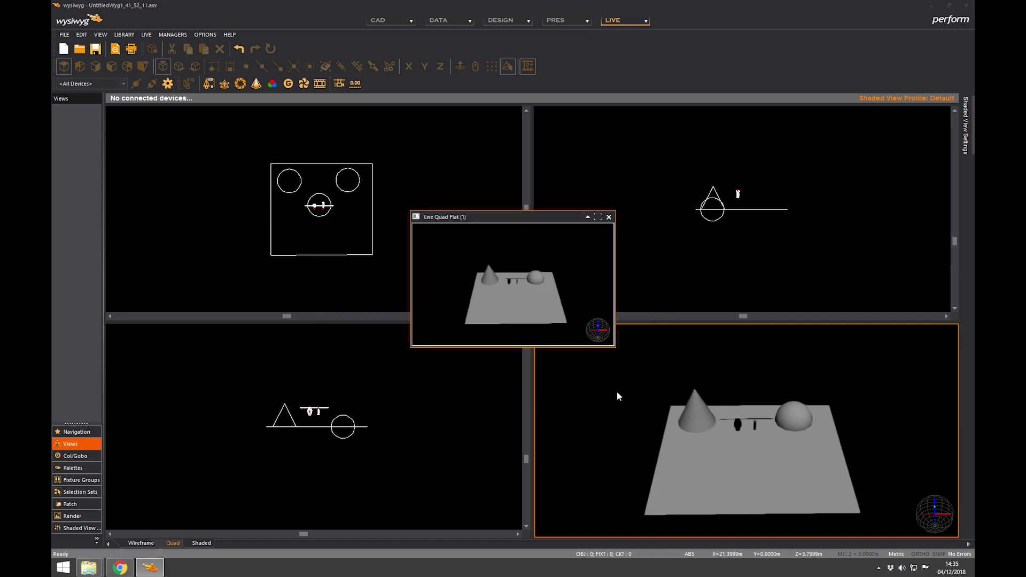
pyautogui.moveTo(534, 223); pyautogui.dragTo(467, 199)
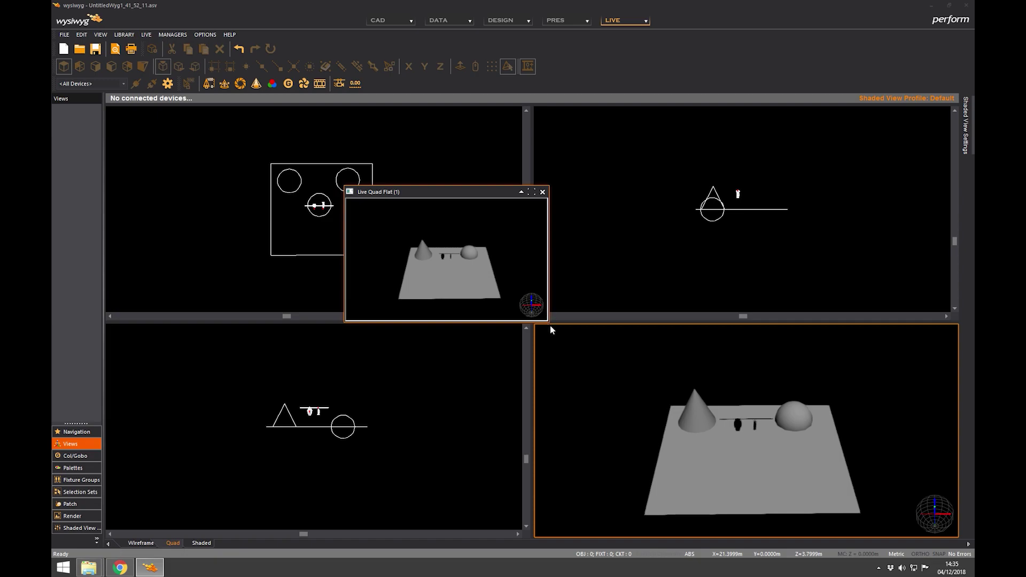
pyautogui.moveTo(549, 323); pyautogui.dragTo(652, 380)
pyautogui.moveTo(408, 195); pyautogui.dragTo(567, 196)
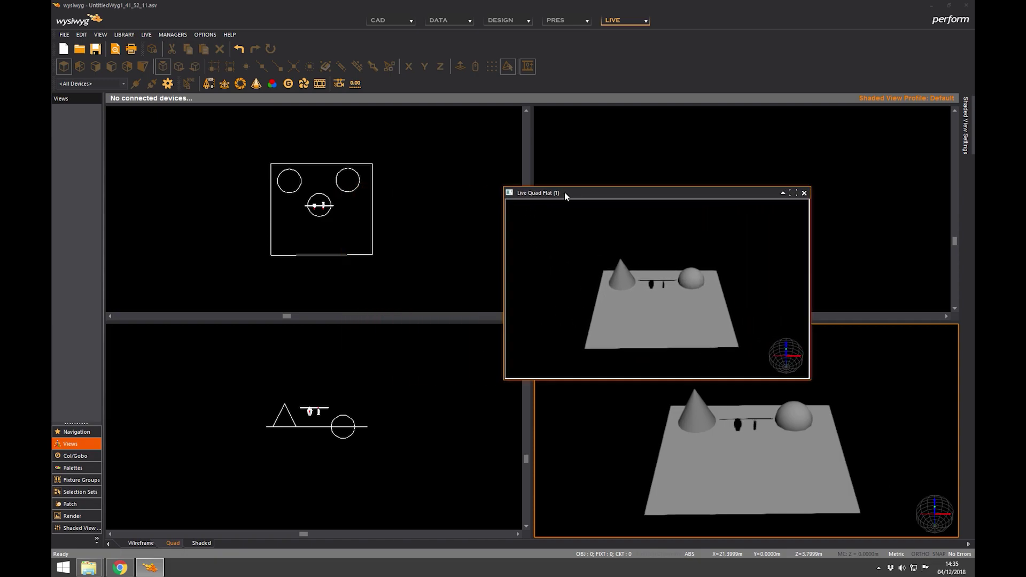
# - Enlarge the popup frame to cover nearly the whole workspace and orbit its scene to a corner view
pyautogui.click(803, 193)
pyautogui.moveTo(962, 198); pyautogui.dragTo(400, 157)
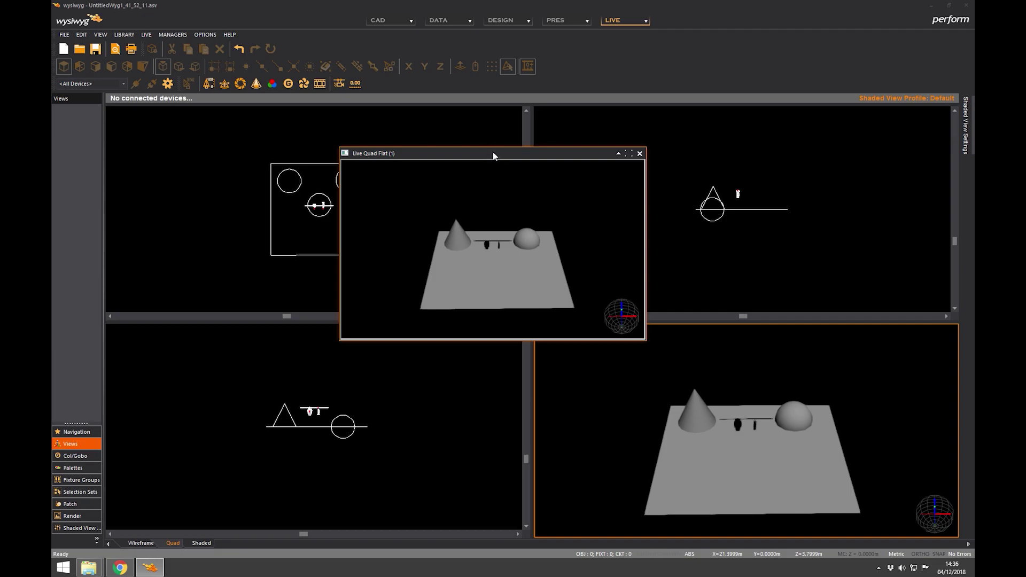
pyautogui.moveTo(488, 156); pyautogui.dragTo(207, 23)
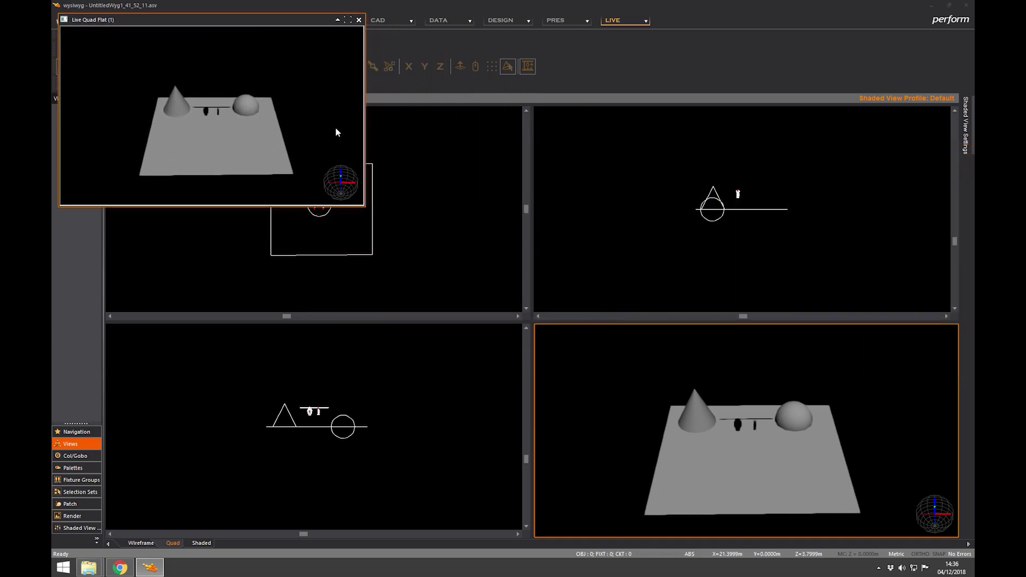
pyautogui.moveTo(363, 209); pyautogui.dragTo(962, 528)
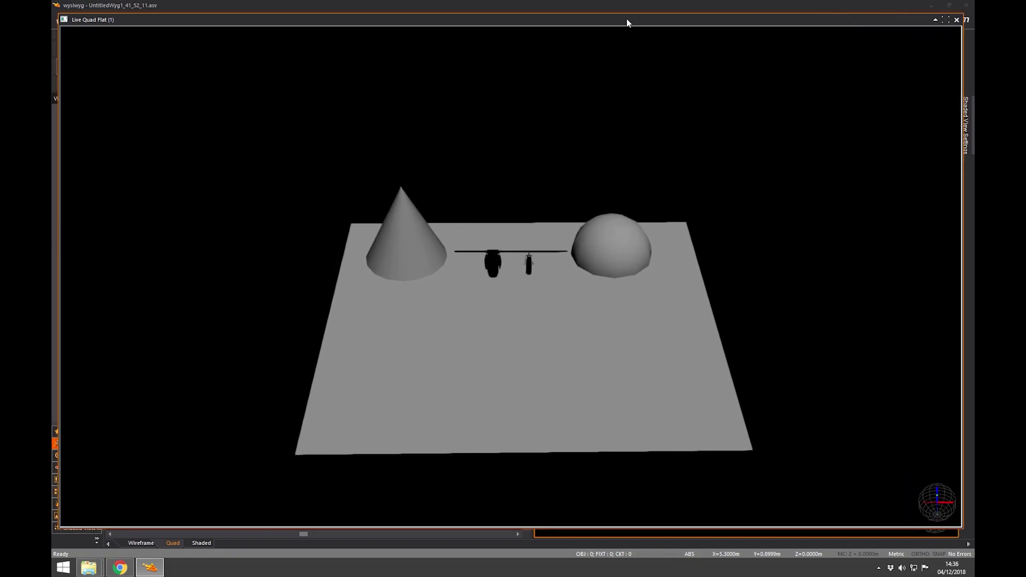
pyautogui.moveTo(605, 24); pyautogui.dragTo(604, 17)
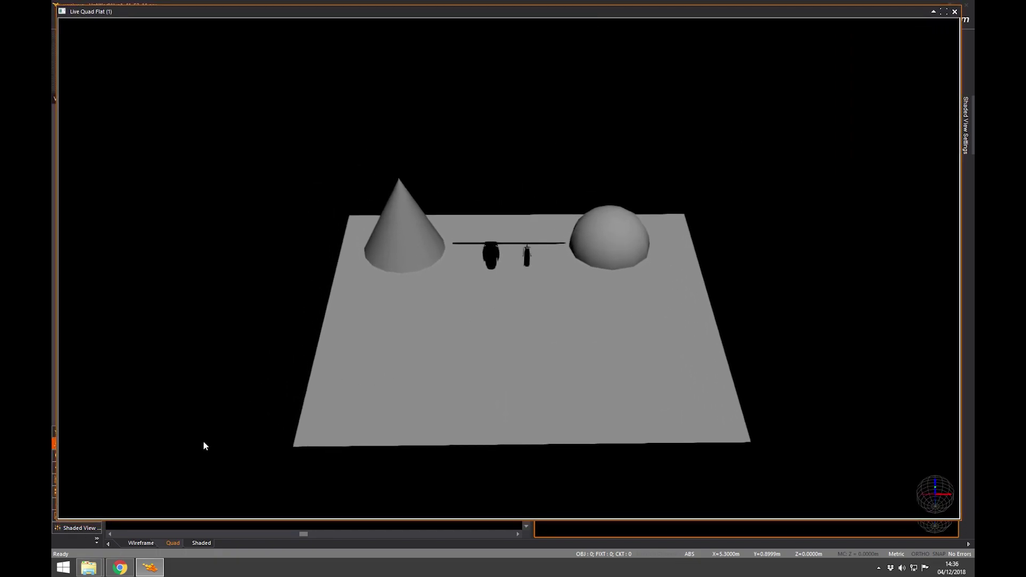
pyautogui.moveTo(467, 307)
pyautogui.mouseDown(button='middle')
pyautogui.moveTo(458, 307)
pyautogui.moveTo(566, 243)
pyautogui.moveTo(516, 297)
pyautogui.moveTo(519, 283)
pyautogui.mouseUp(button='middle')
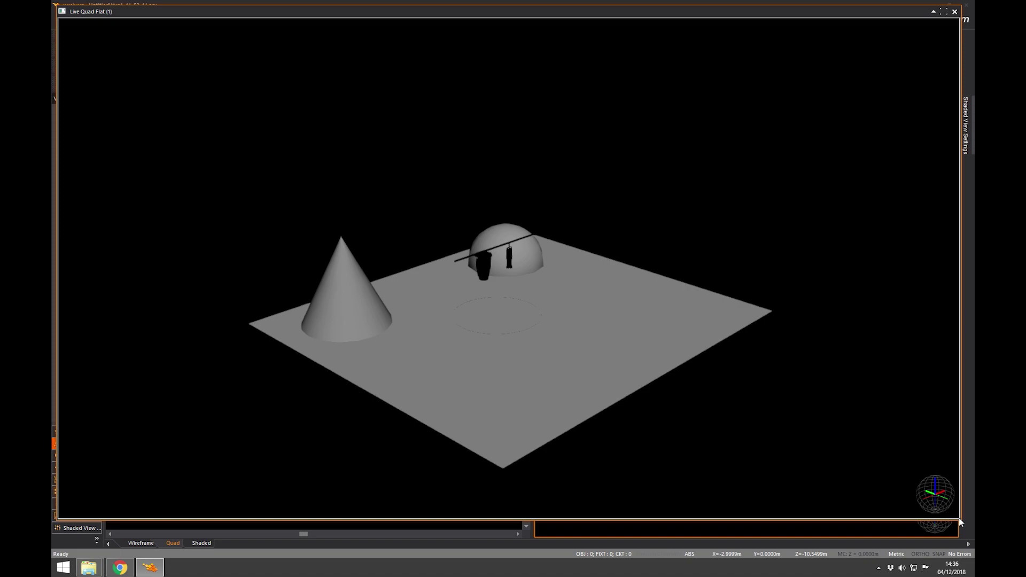
# - Shrink the popup frame and orbit its scene and the quad layout's shaded view independently
pyautogui.moveTo(961, 522); pyautogui.dragTo(632, 361)
pyautogui.moveTo(470, 278); pyautogui.dragTo(329, 230, button='middle')
pyautogui.moveTo(752, 456)
pyautogui.mouseDown(button='middle')
pyautogui.moveTo(756, 419)
pyautogui.moveTo(788, 451)
pyautogui.moveTo(785, 477)
pyautogui.moveTo(762, 357)
pyautogui.mouseUp(button='middle')
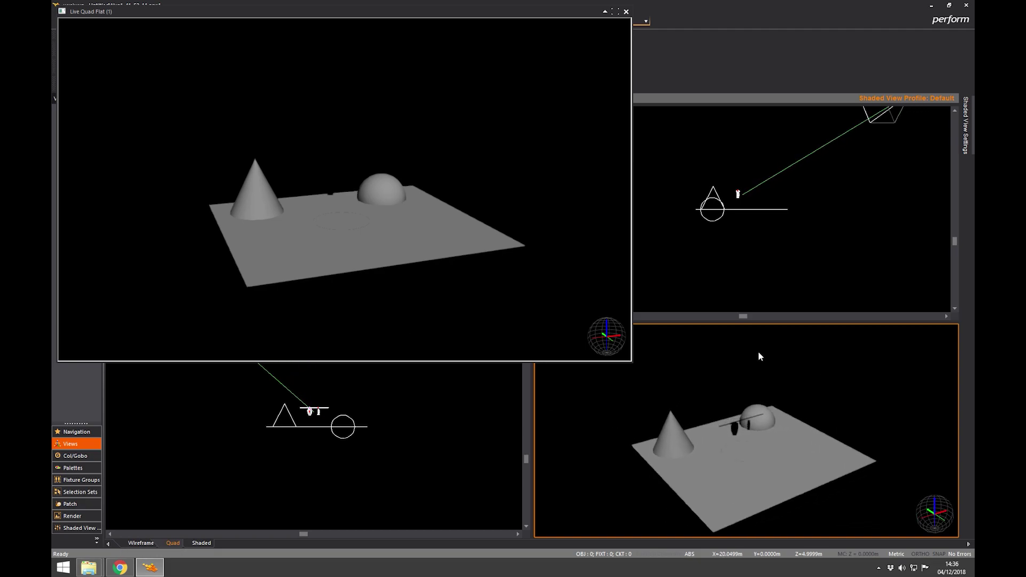
pyautogui.moveTo(394, 238); pyautogui.dragTo(255, 278, button='middle')
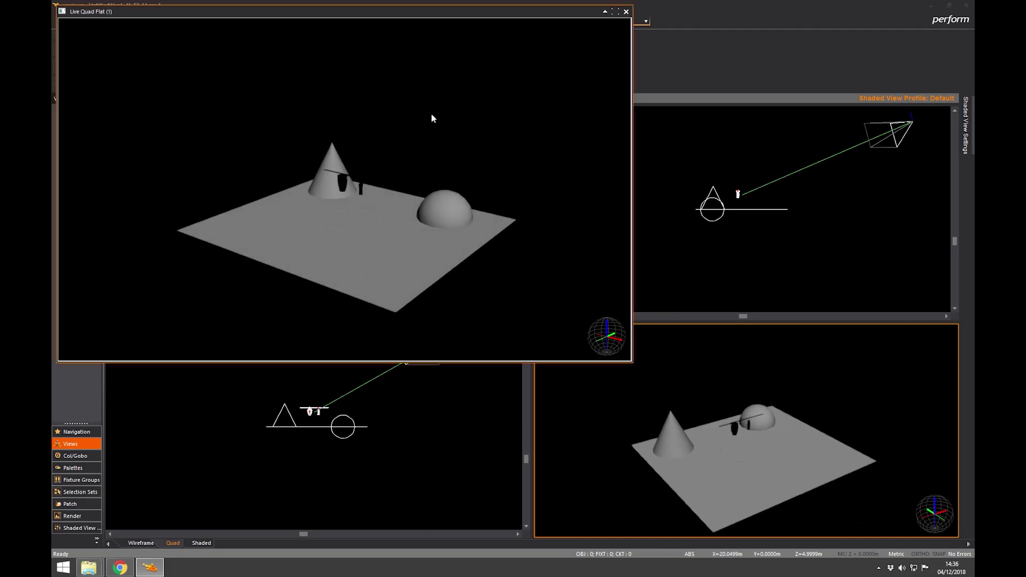
# - Move the shaded popup frame across the workspace and close it
pyautogui.moveTo(358, 15); pyautogui.dragTo(584, 88)
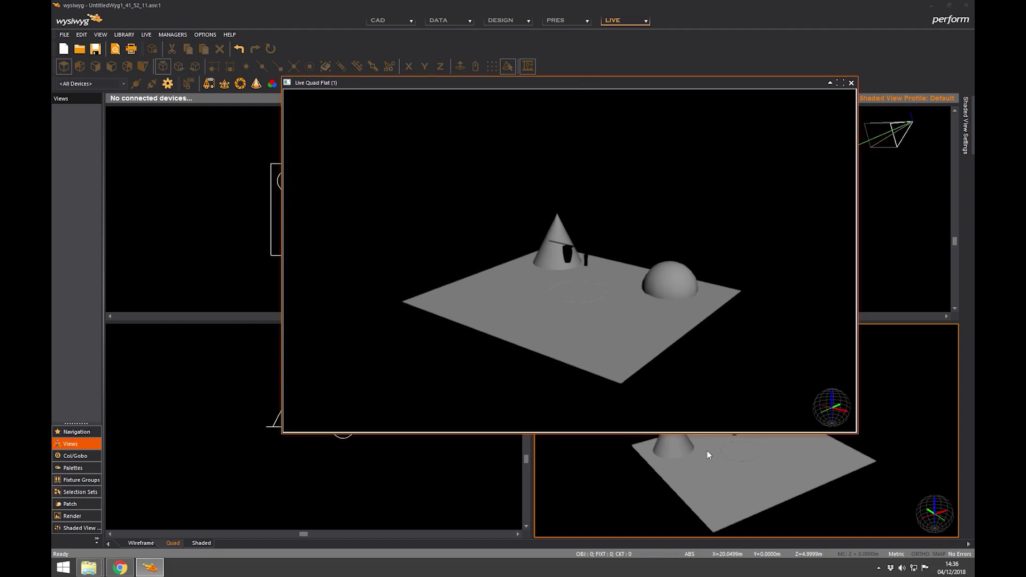
pyautogui.moveTo(647, 85); pyautogui.dragTo(486, 138)
pyautogui.click(692, 130)
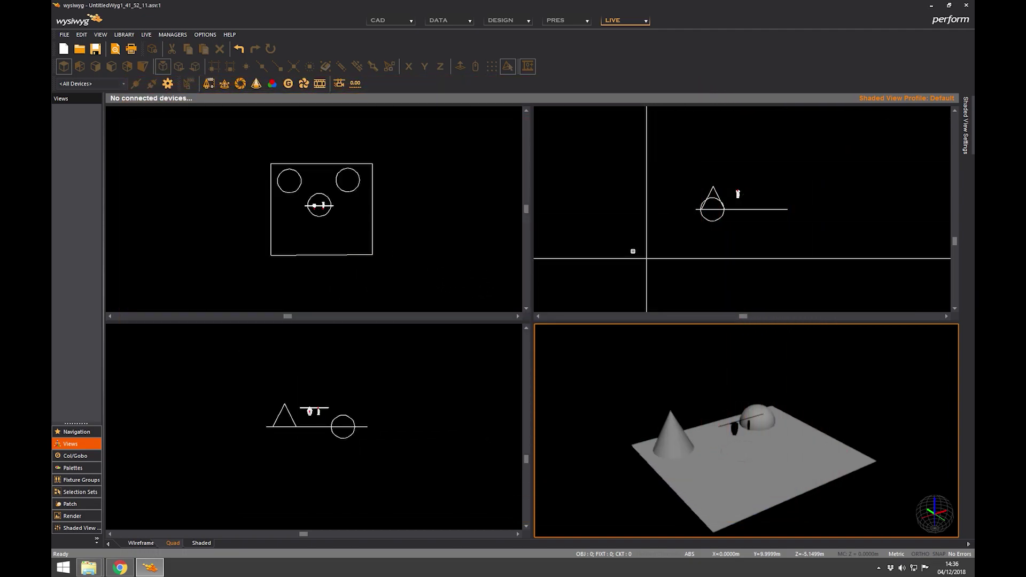
# - Open the left wireframe view in a popup frame, inspect the cone and fixture in it, and close the frame
pyautogui.rightClick(630, 236)
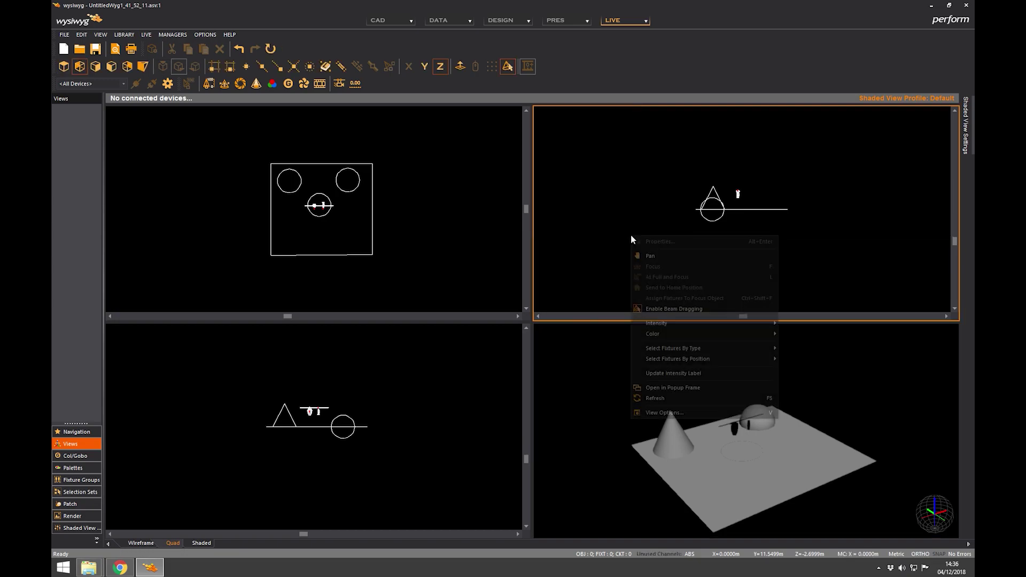
pyautogui.click(671, 388)
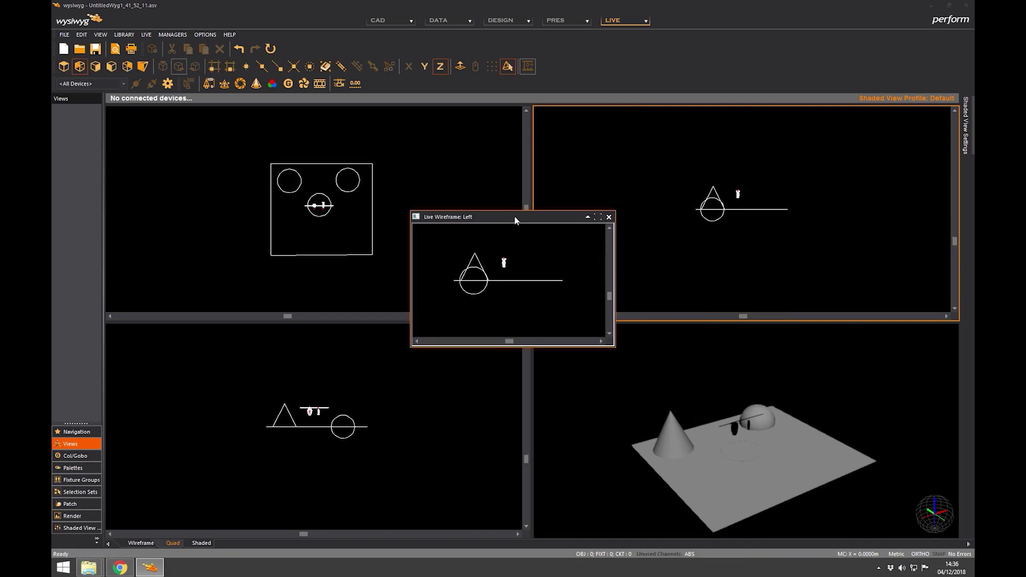
pyautogui.moveTo(515, 217); pyautogui.dragTo(477, 230)
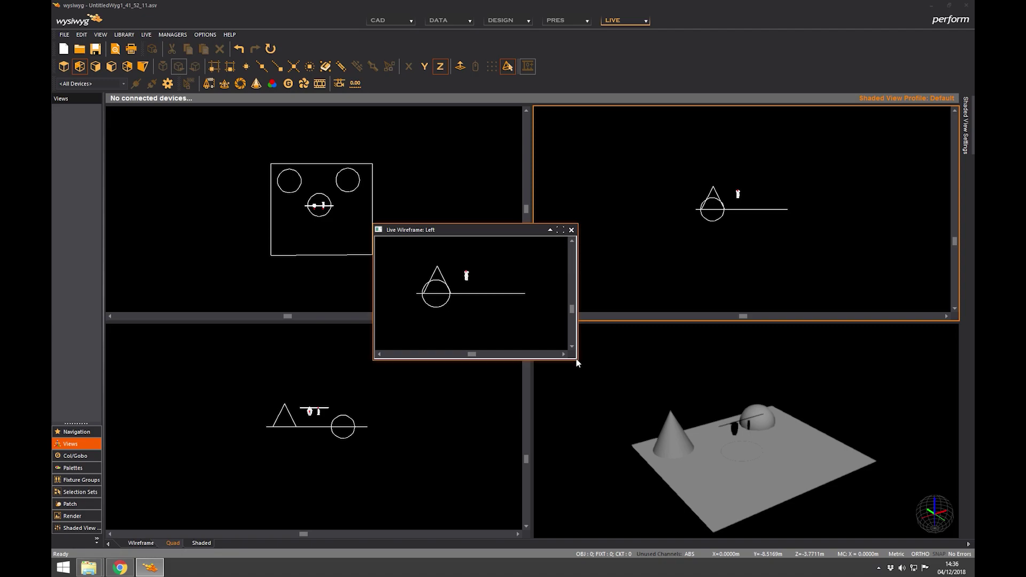
pyautogui.scroll(3, 487, 298)
pyautogui.scroll(1, 486, 297)
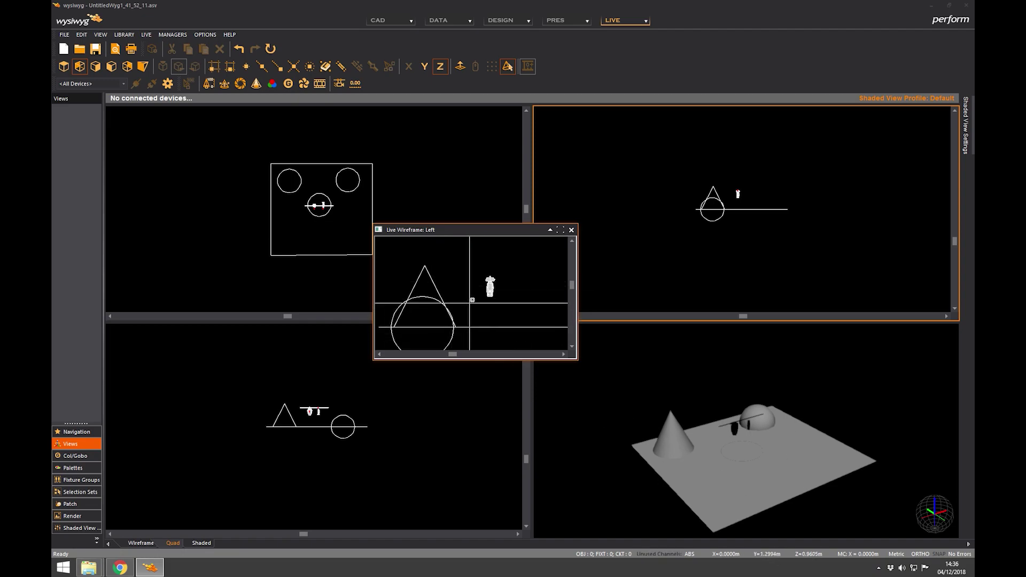
pyautogui.moveTo(468, 232); pyautogui.dragTo(509, 192)
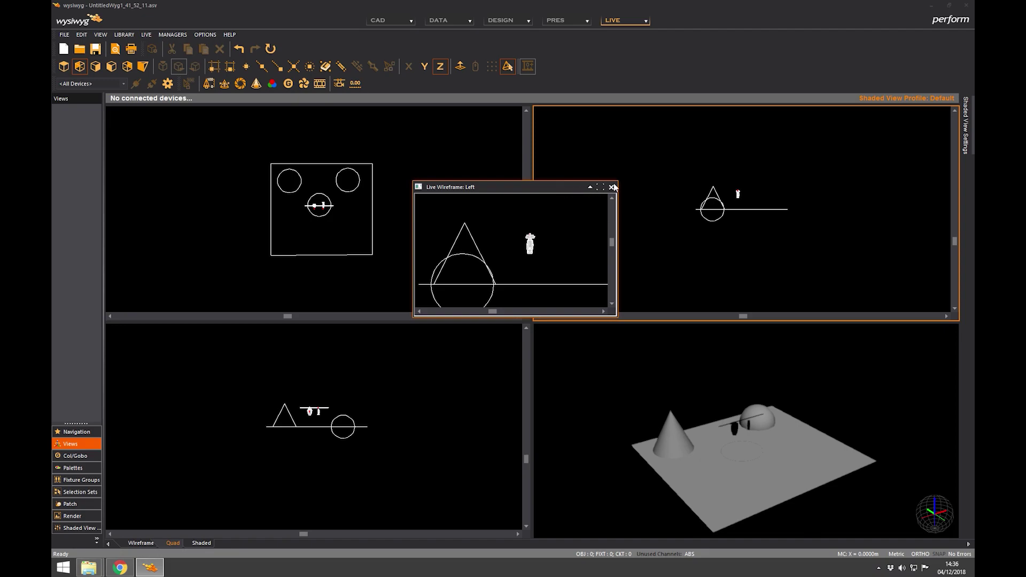
pyautogui.click(612, 188)
# - Open the shaded view's View Options and review the Simulation, Performance and Visual Effects pages, returning to Simulation
pyautogui.click(599, 380)
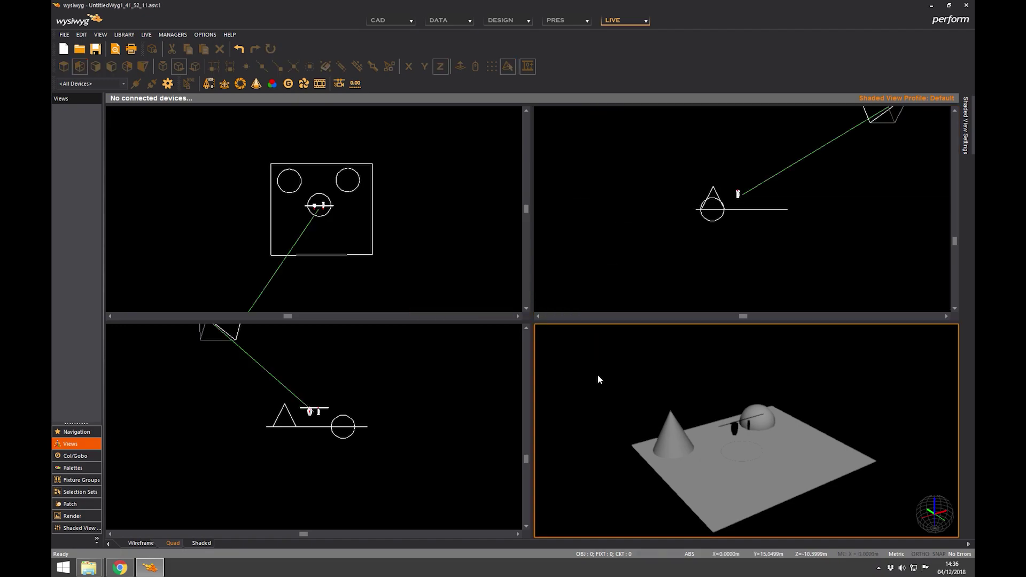
pyautogui.rightClick(584, 365)
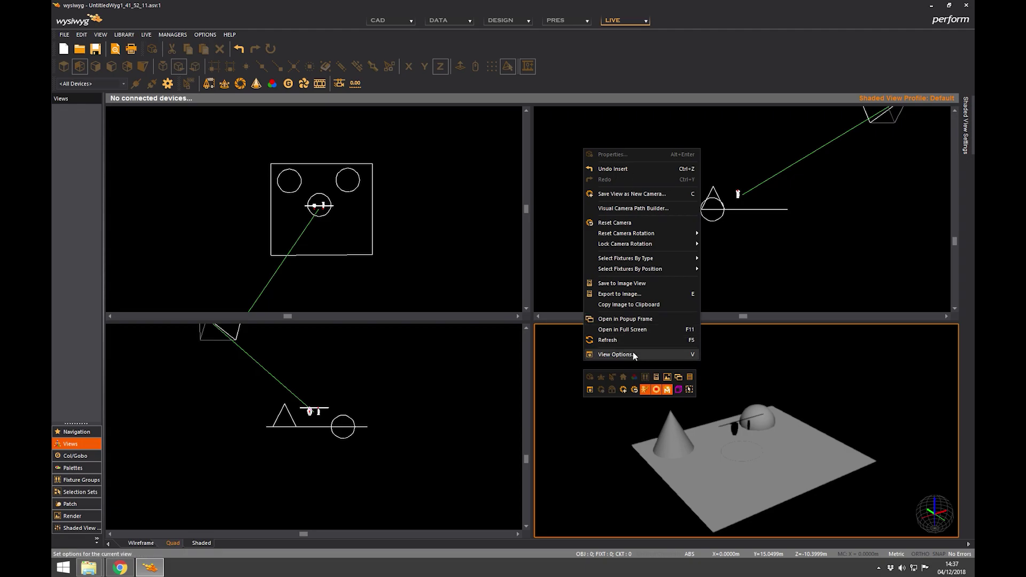
pyautogui.click(615, 354)
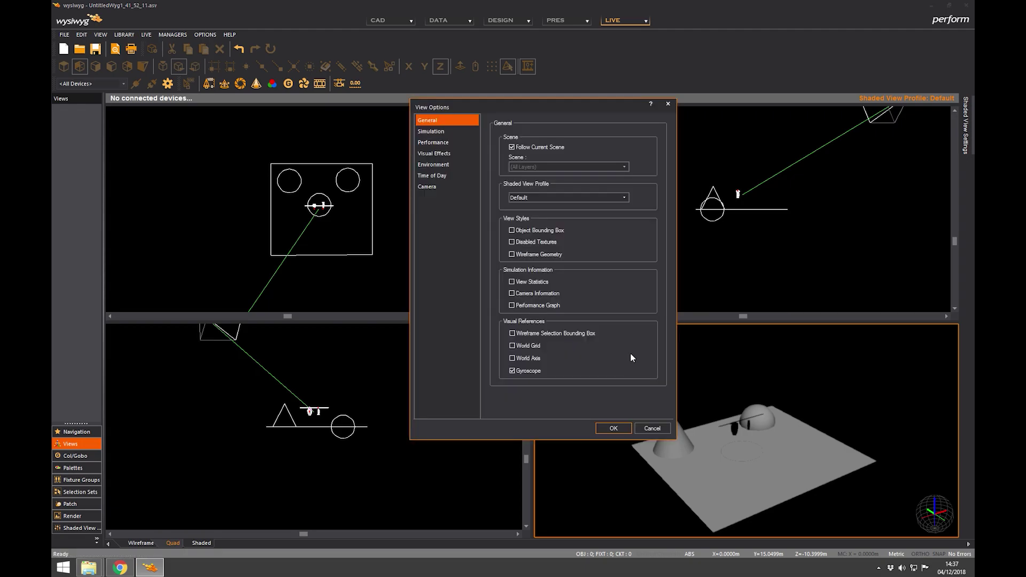
pyautogui.click(448, 134)
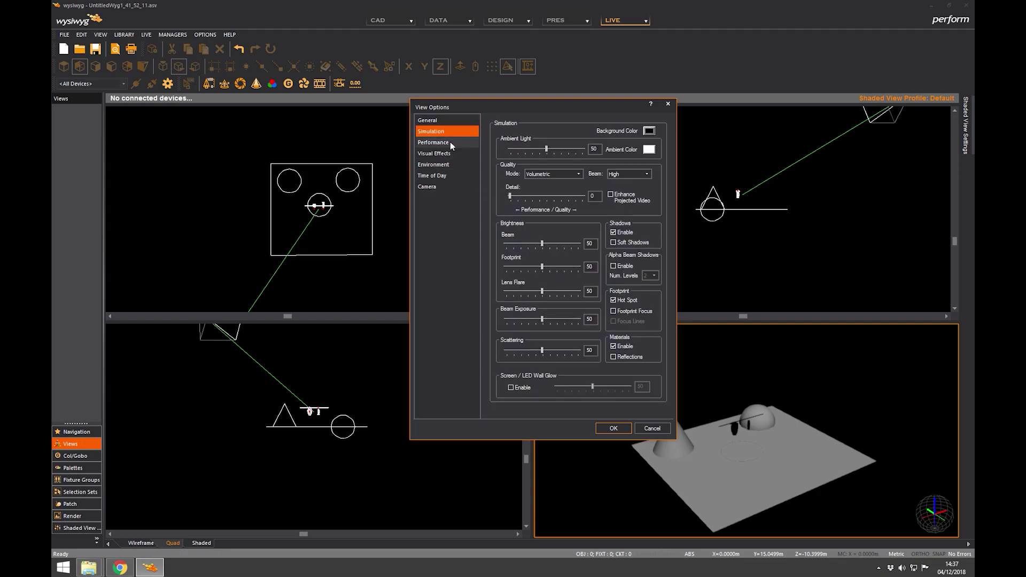
pyautogui.click(450, 142)
pyautogui.click(450, 154)
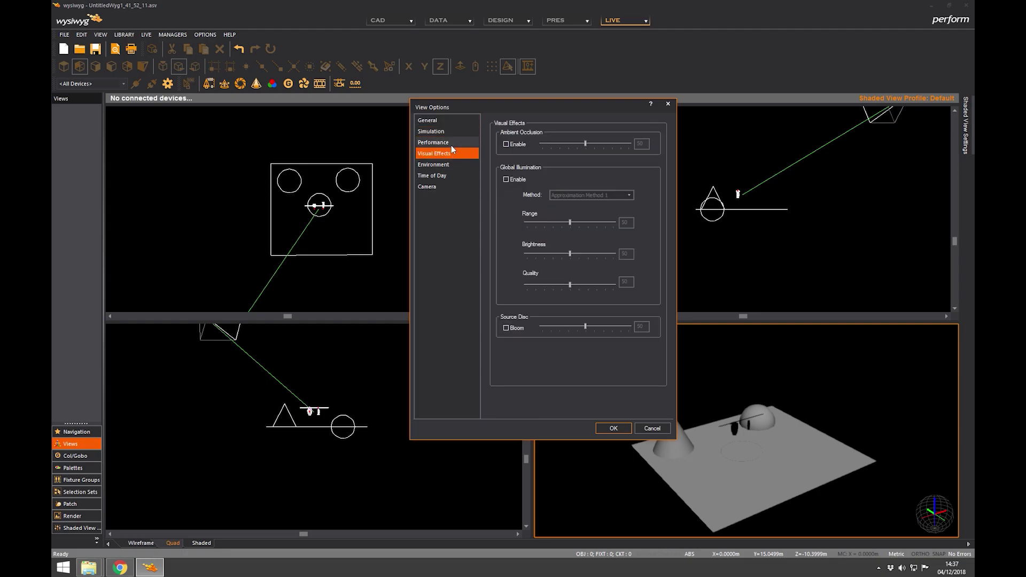
pyautogui.click(447, 133)
# - Set the shaded view's Ambient Light to 47 and review the quality Mode choices, keeping Volumetric
pyautogui.moveTo(547, 105); pyautogui.dragTo(369, 123)
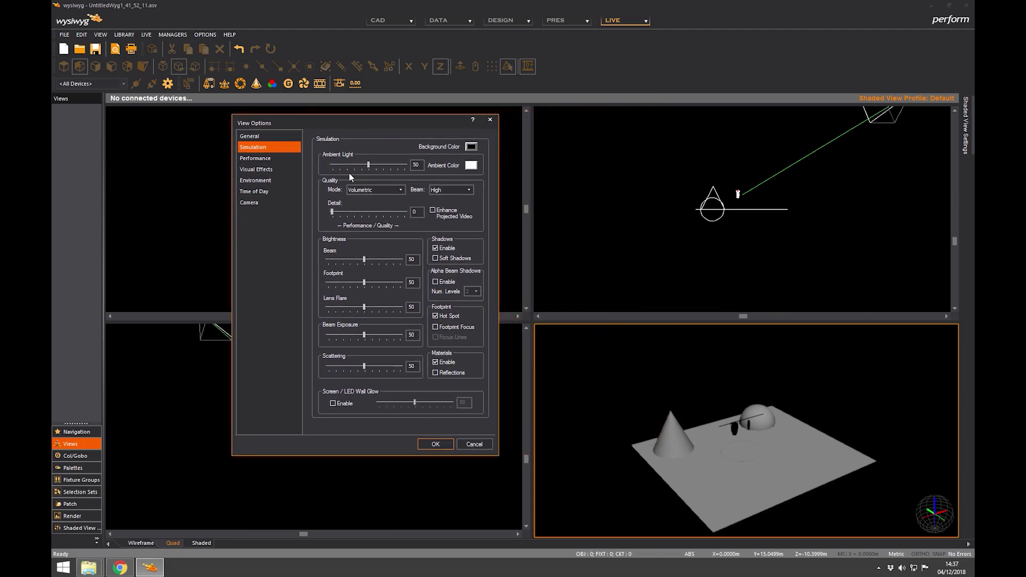
pyautogui.moveTo(370, 166)
pyautogui.mouseDown()
pyautogui.moveTo(334, 166)
pyautogui.moveTo(390, 159)
pyautogui.moveTo(366, 164)
pyautogui.mouseUp()
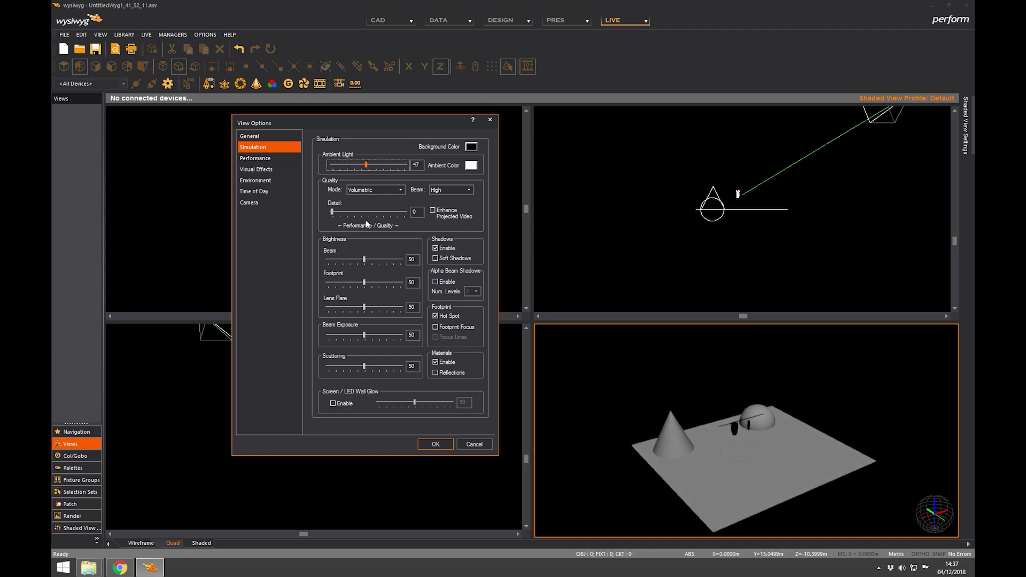
pyautogui.click(401, 190)
pyautogui.click(402, 192)
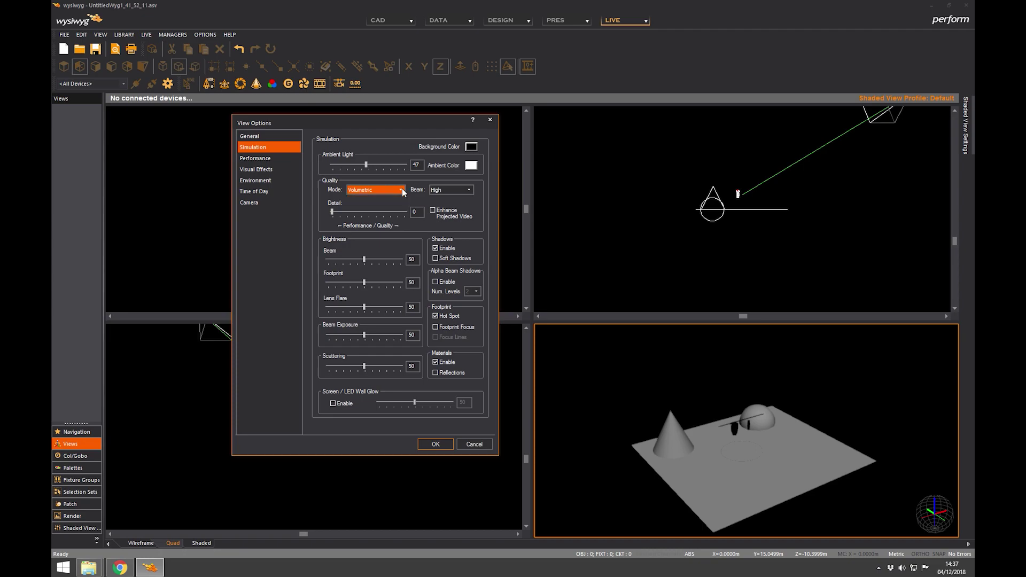
pyautogui.click(332, 213)
pyautogui.click(400, 191)
pyautogui.click(401, 192)
# - Set the Lens Flare brightness to 17 in the simulation options
pyautogui.click(364, 259)
pyautogui.moveTo(364, 308); pyautogui.dragTo(340, 308)
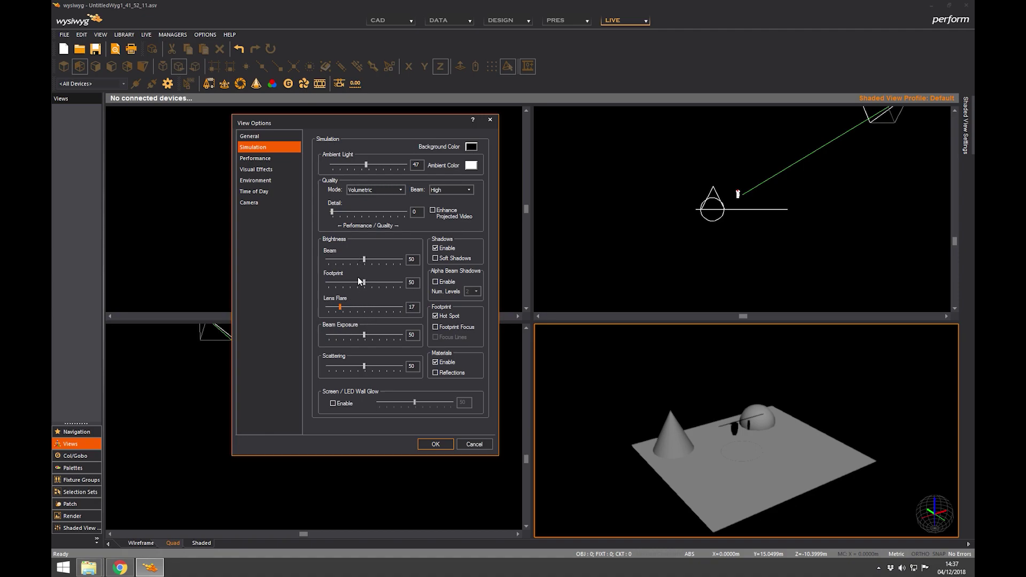
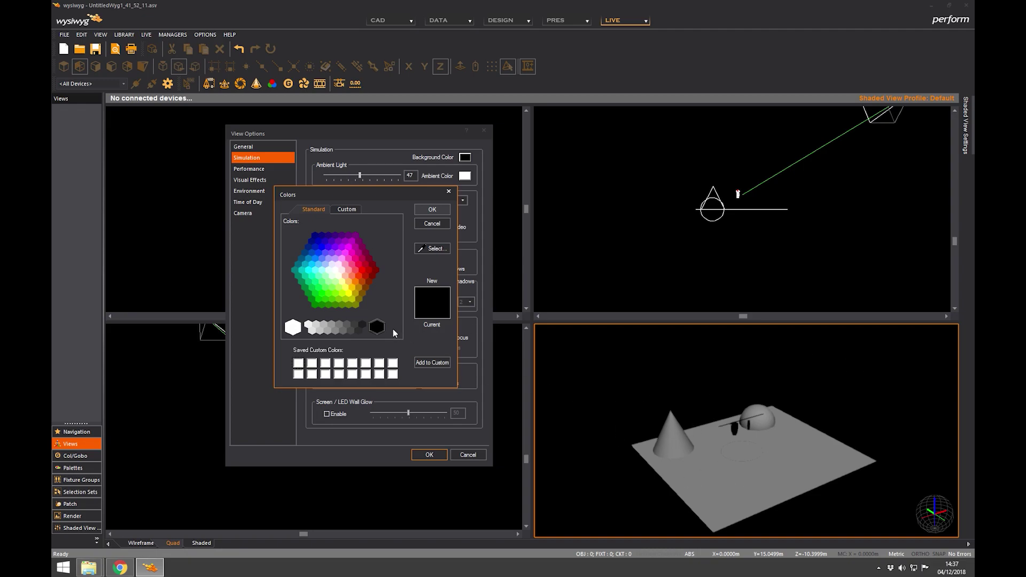
# - Set the shaded view's Background Color to the darkest gray swatch, after trying dark blue, and apply the view options
pyautogui.click(362, 326)
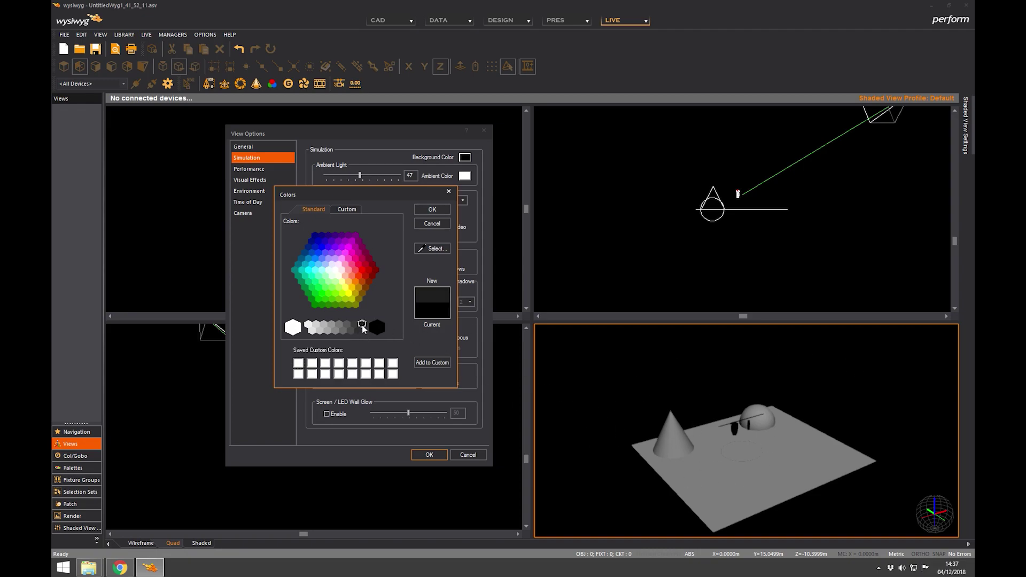
pyautogui.click(315, 235)
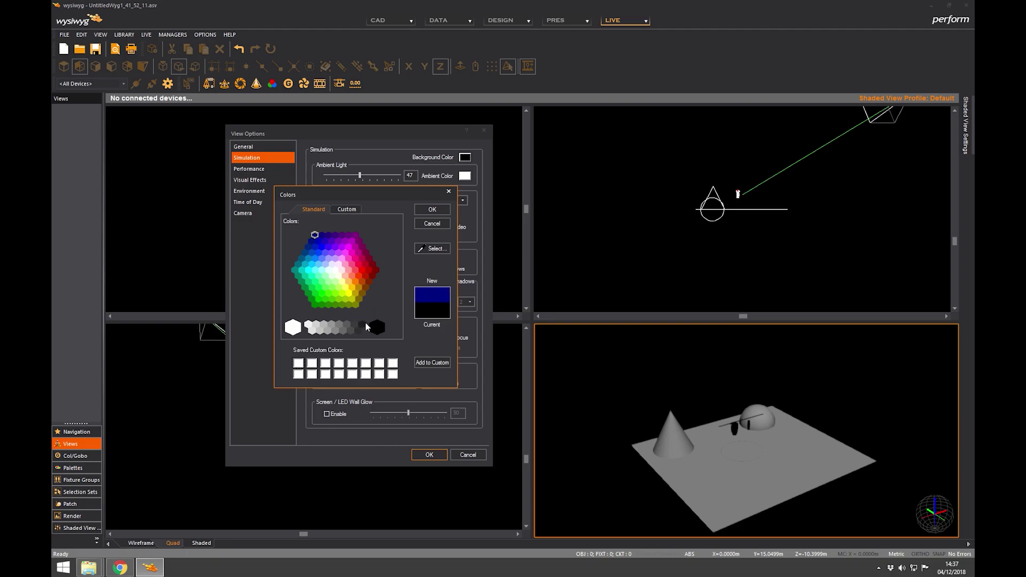
pyautogui.click(365, 324)
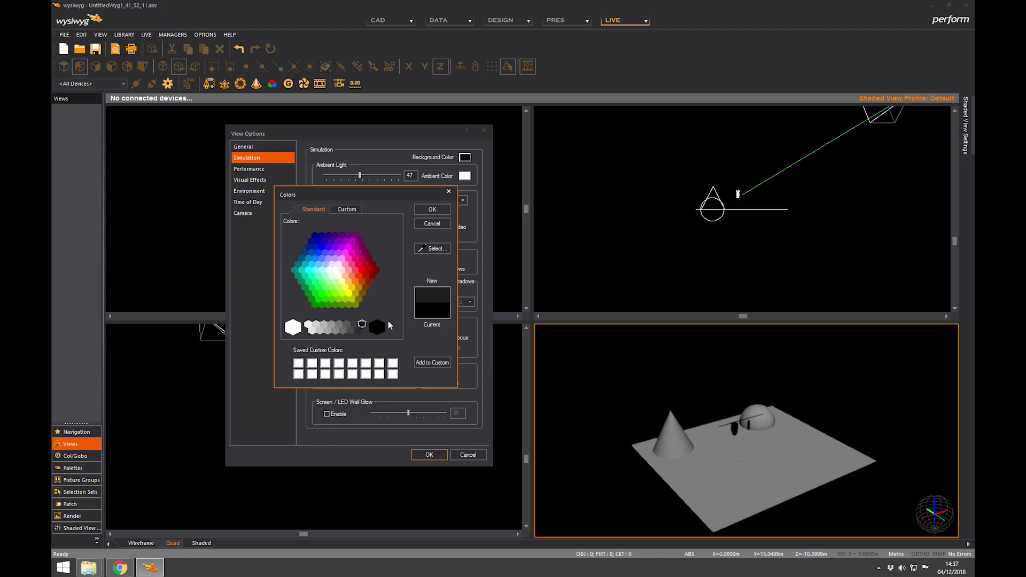
pyautogui.click(427, 211)
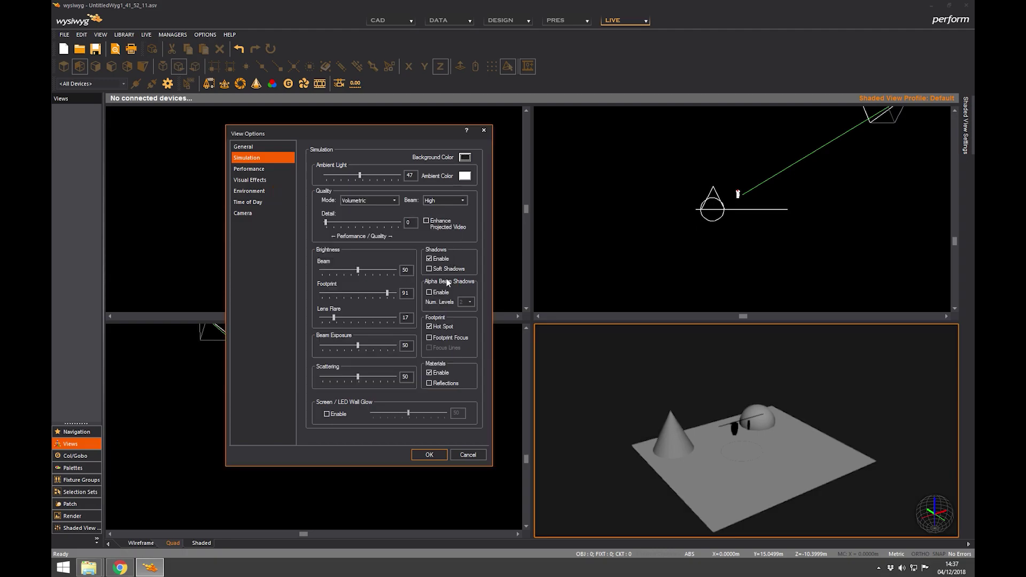
pyautogui.click(423, 456)
# - Return the shaded view's Background Color to black in the simulation options and apply it
pyautogui.moveTo(702, 458)
pyautogui.mouseDown(button='middle')
pyautogui.moveTo(618, 349)
pyautogui.moveTo(644, 373)
pyautogui.moveTo(671, 438)
pyautogui.moveTo(643, 337)
pyautogui.moveTo(645, 461)
pyautogui.moveTo(636, 387)
pyautogui.mouseUp(button='middle')
pyautogui.rightClick(597, 407)
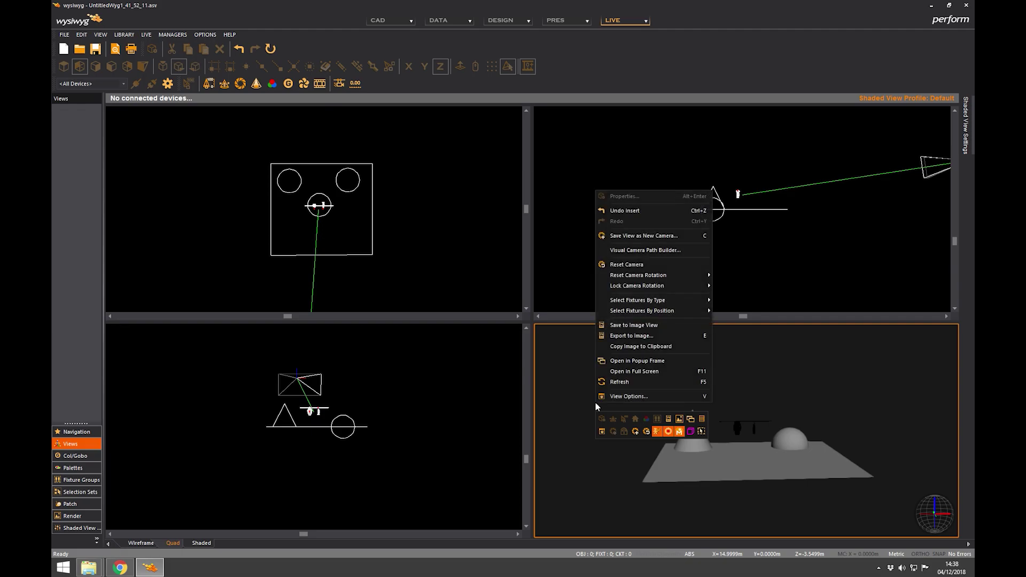
pyautogui.click(631, 397)
pyautogui.click(649, 131)
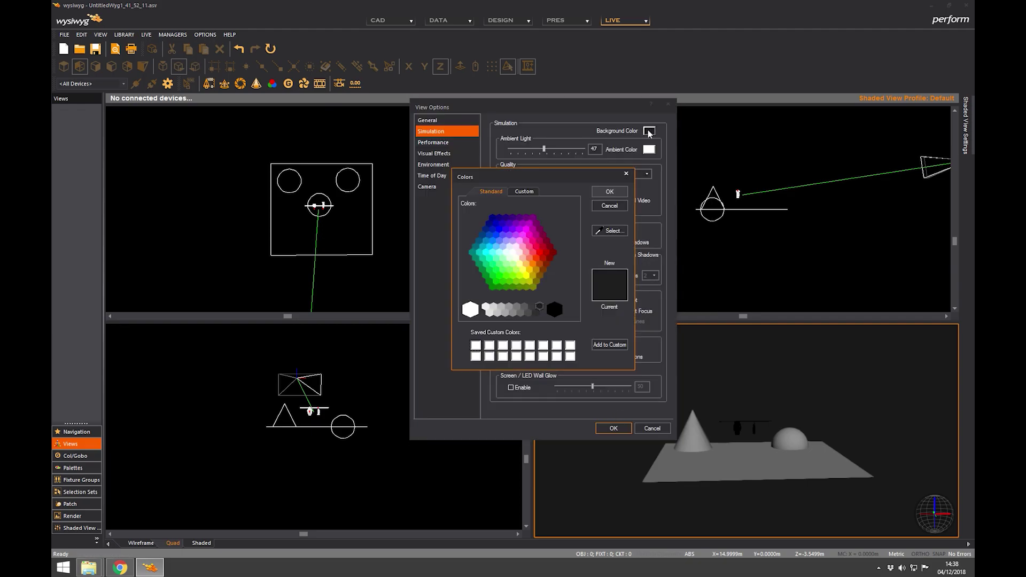
pyautogui.click(610, 192)
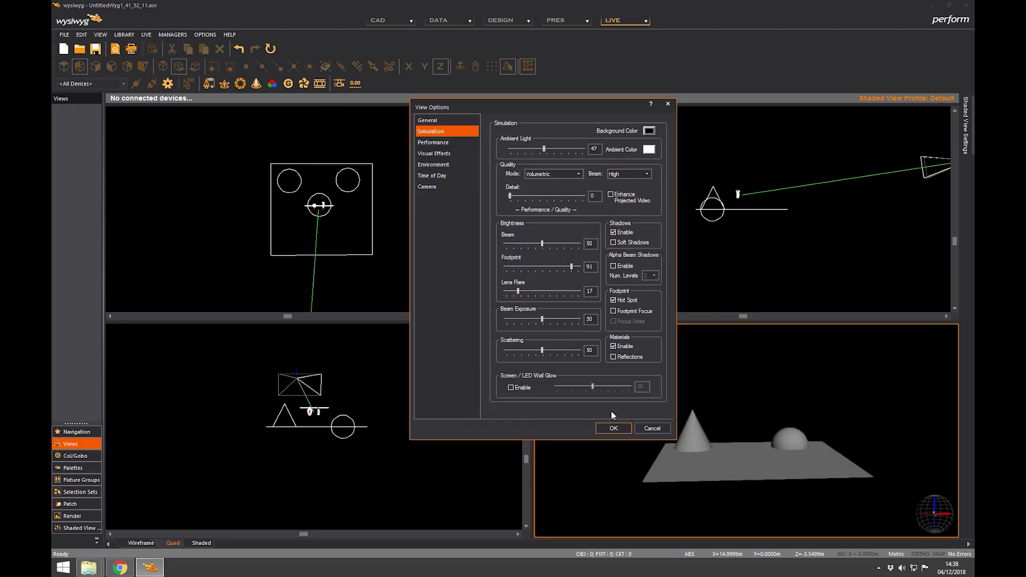
pyautogui.click(614, 429)
# - Set the shaded view's Background Color to dark blue in the simulation options and apply it
pyautogui.moveTo(755, 426)
pyautogui.mouseDown()
pyautogui.moveTo(753, 448)
pyautogui.moveTo(727, 428)
pyautogui.moveTo(720, 486)
pyautogui.moveTo(705, 396)
pyautogui.mouseUp()
pyautogui.rightClick(630, 412)
pyautogui.click(653, 410)
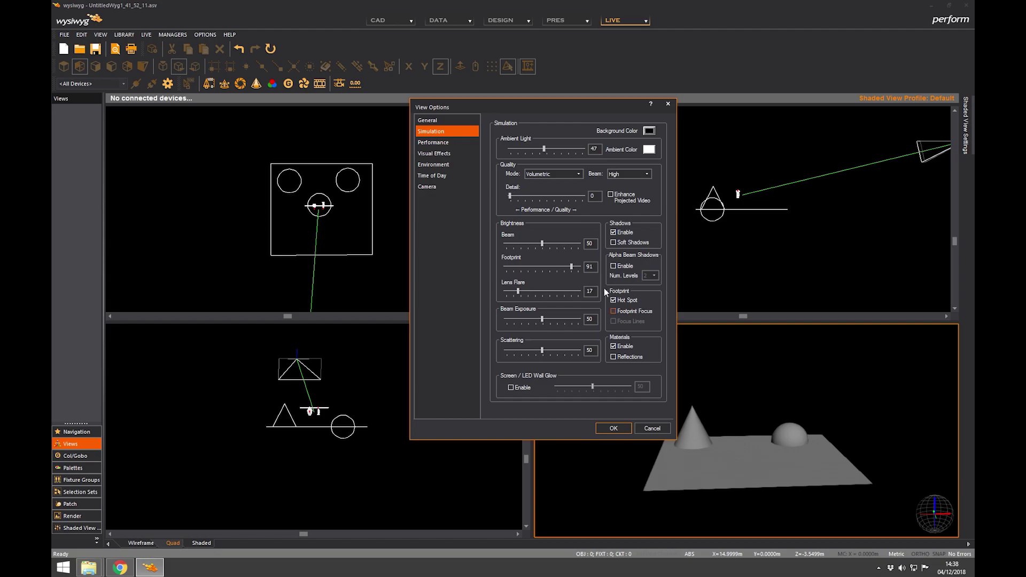
pyautogui.click(649, 131)
pyautogui.click(495, 218)
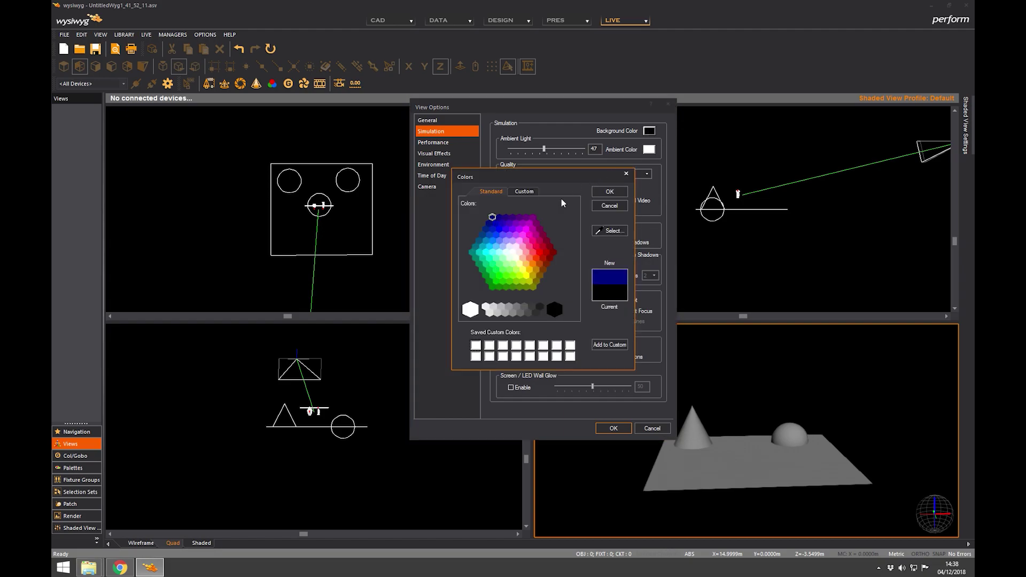
pyautogui.click(610, 191)
pyautogui.click(628, 428)
# - Examine the cone, sphere, floor and hanging fixtures against the shaded view's background from several angles and distances
pyautogui.moveTo(638, 428)
pyautogui.mouseDown()
pyautogui.moveTo(727, 422)
pyautogui.moveTo(704, 469)
pyautogui.moveTo(704, 458)
pyautogui.moveTo(705, 489)
pyautogui.moveTo(680, 456)
pyautogui.moveTo(681, 408)
pyautogui.moveTo(695, 382)
pyautogui.moveTo(759, 364)
pyautogui.moveTo(818, 364)
pyautogui.moveTo(801, 378)
pyautogui.moveTo(811, 373)
pyautogui.moveTo(640, 415)
pyautogui.mouseUp()
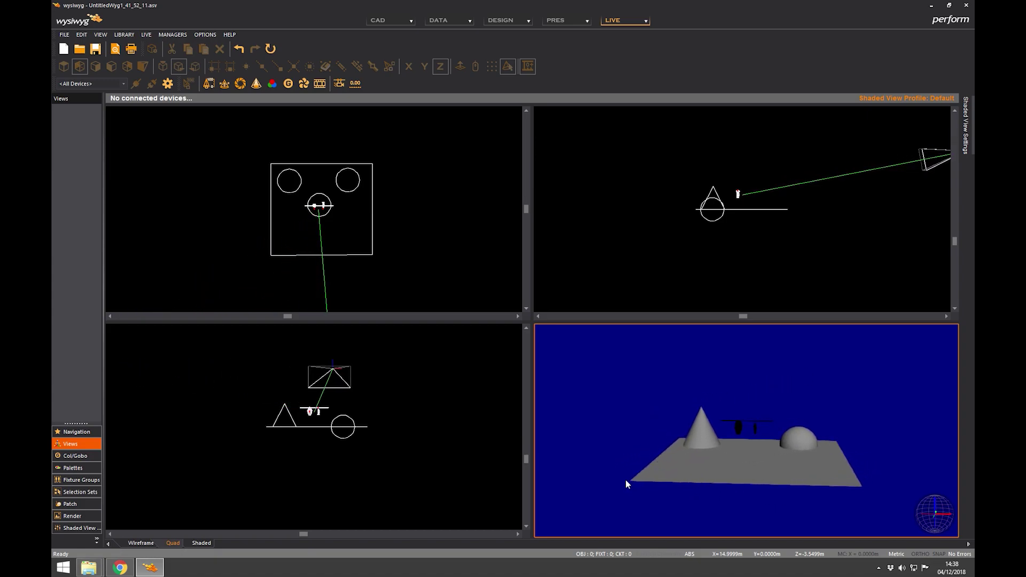
pyautogui.moveTo(761, 425)
pyautogui.mouseDown()
pyautogui.moveTo(749, 390)
pyautogui.moveTo(746, 421)
pyautogui.moveTo(736, 368)
pyautogui.moveTo(768, 353)
pyautogui.moveTo(771, 440)
pyautogui.moveTo(682, 373)
pyautogui.moveTo(695, 444)
pyautogui.moveTo(673, 403)
pyautogui.moveTo(660, 456)
pyautogui.moveTo(678, 435)
pyautogui.moveTo(778, 417)
pyautogui.moveTo(801, 364)
pyautogui.moveTo(758, 437)
pyautogui.moveTo(770, 408)
pyautogui.moveTo(740, 361)
pyautogui.mouseUp()
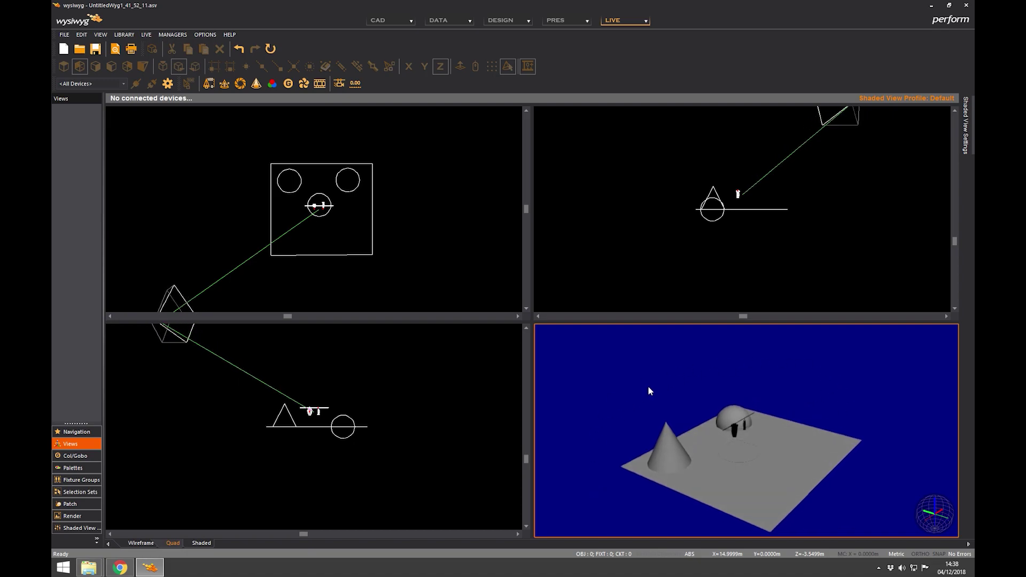
pyautogui.moveTo(659, 383)
pyautogui.mouseDown()
pyautogui.moveTo(623, 378)
pyautogui.moveTo(603, 343)
pyautogui.moveTo(615, 306)
pyautogui.moveTo(803, 321)
pyautogui.moveTo(871, 394)
pyautogui.moveTo(754, 503)
pyautogui.moveTo(744, 442)
pyautogui.moveTo(671, 444)
pyautogui.moveTo(698, 424)
pyautogui.mouseUp()
pyautogui.scroll(10, 698, 423)
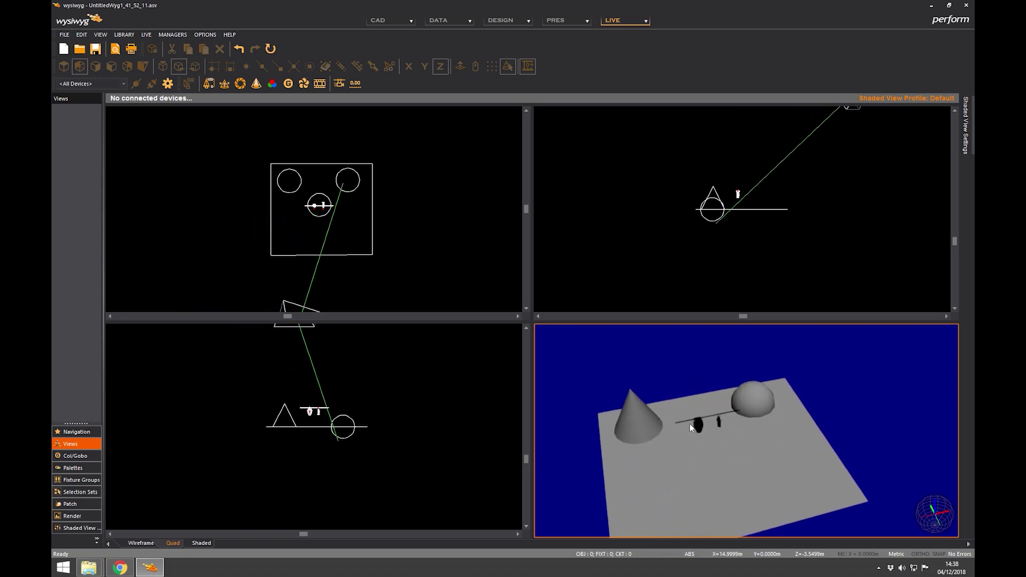
pyautogui.scroll(-5, 668, 412)
pyautogui.moveTo(674, 418)
pyautogui.mouseDown()
pyautogui.moveTo(705, 415)
pyautogui.moveTo(701, 371)
pyautogui.moveTo(700, 393)
pyautogui.mouseUp()
pyautogui.scroll(-3, 700, 392)
pyautogui.moveTo(735, 426)
pyautogui.mouseDown()
pyautogui.moveTo(708, 435)
pyautogui.moveTo(687, 390)
pyautogui.moveTo(681, 409)
pyautogui.mouseUp()
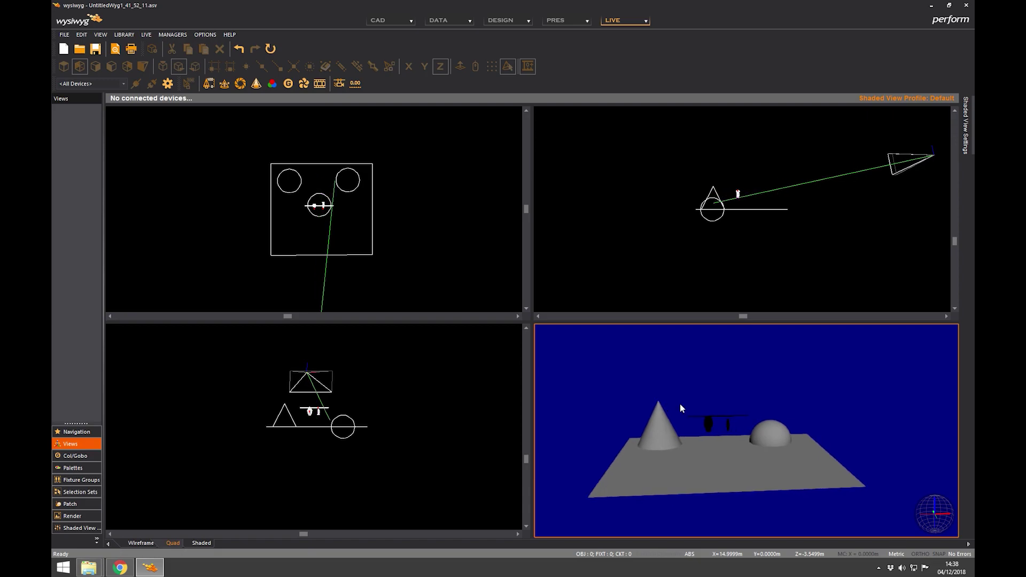